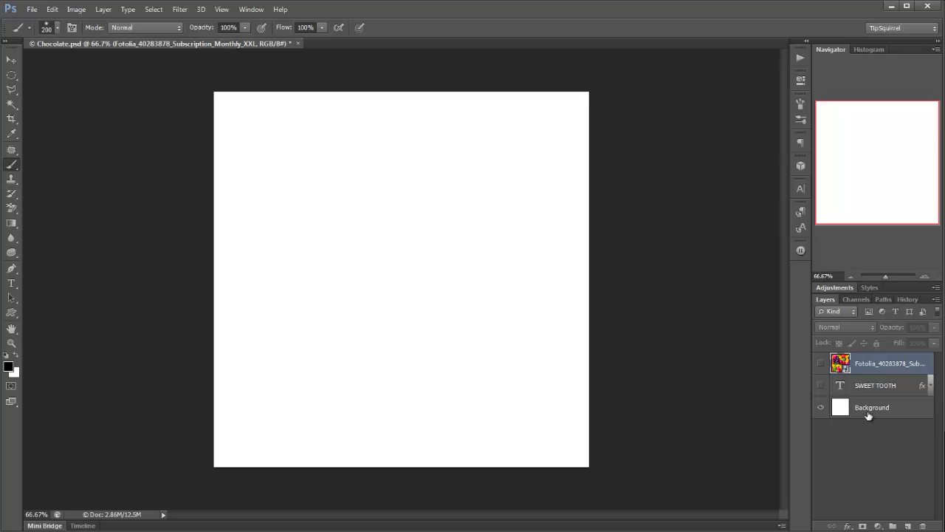
Turn on visibility for the SWEET TOOTH text layer and the jelly bean photo layer
left_click(821, 386)
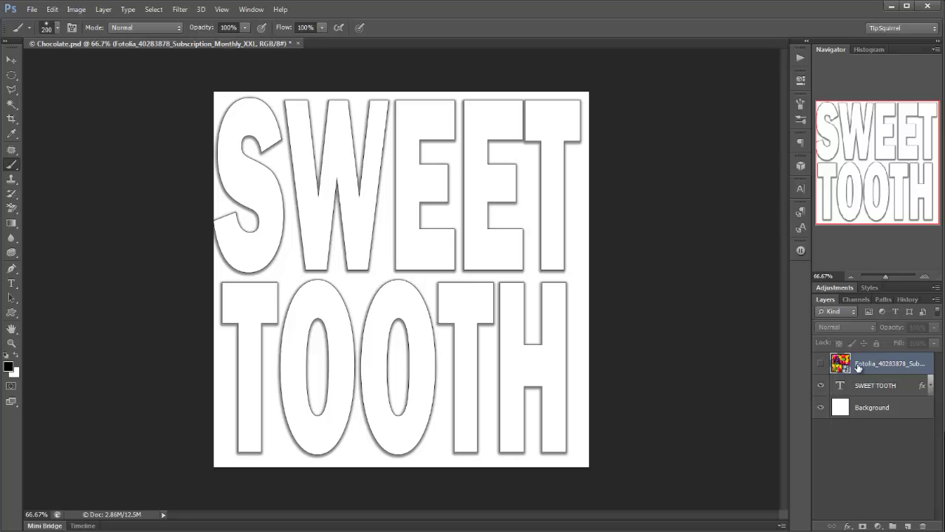
left_click(822, 365)
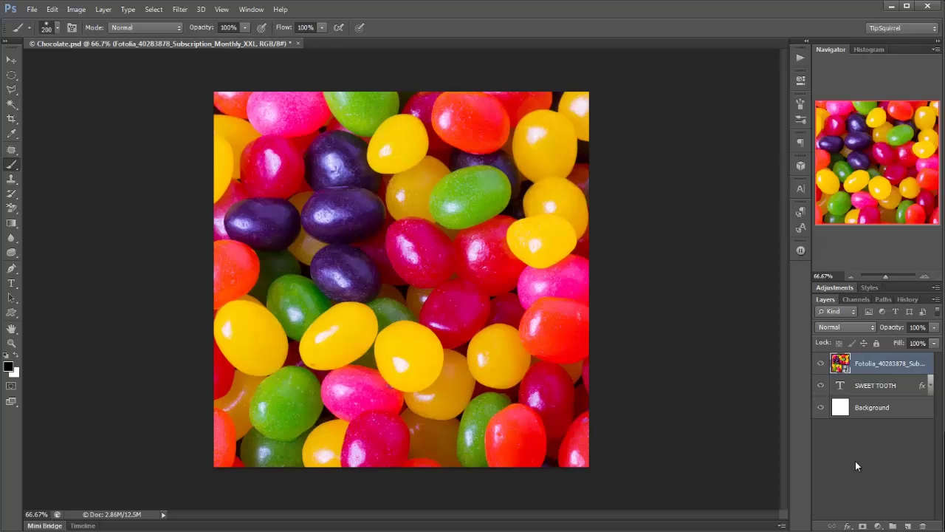
Alt-clip the jelly bean photo into the SWEET TOOTH text, hide Background, and toggle the photo to compare
key("alt")
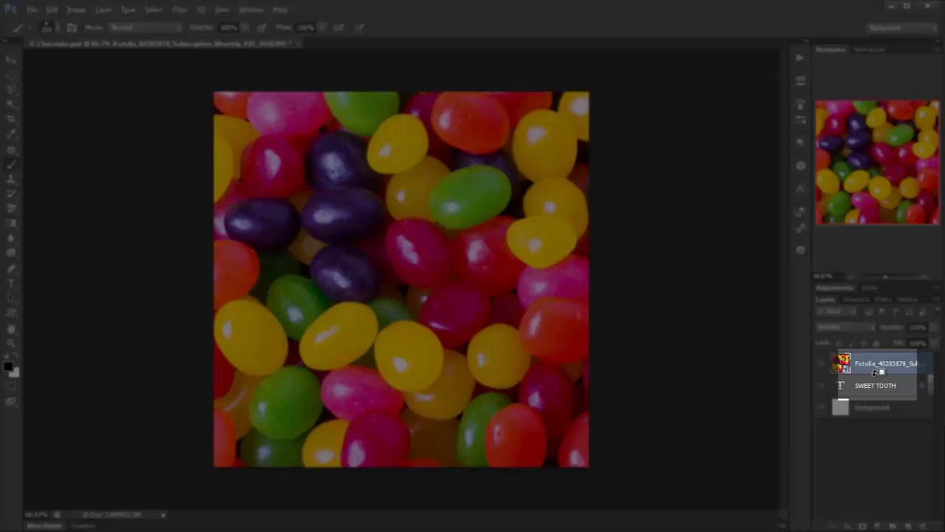
left_click(874, 373, "alt")
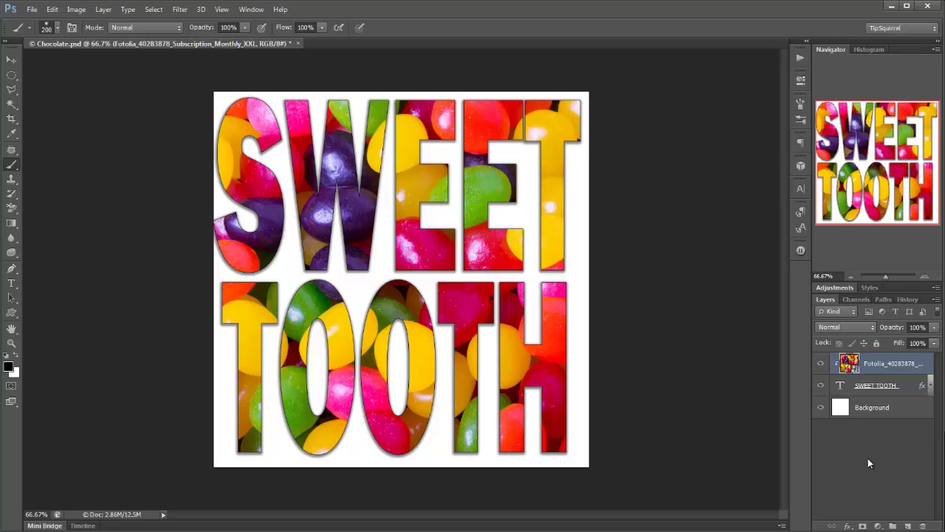
left_click(820, 407)
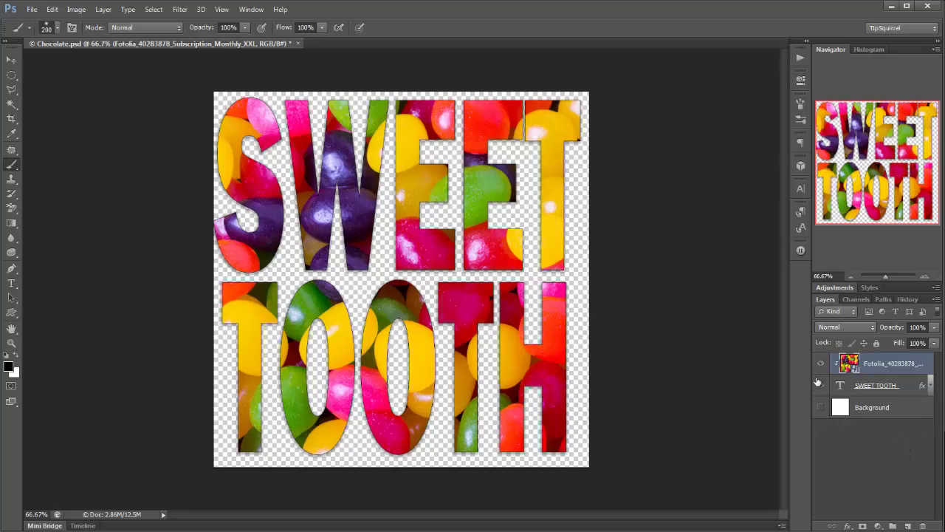
left_click(821, 364)
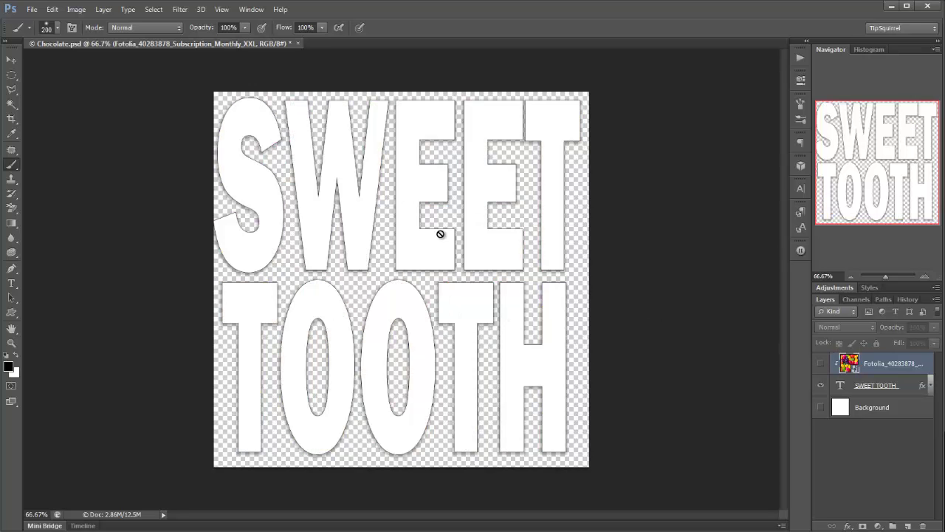
left_click(821, 363)
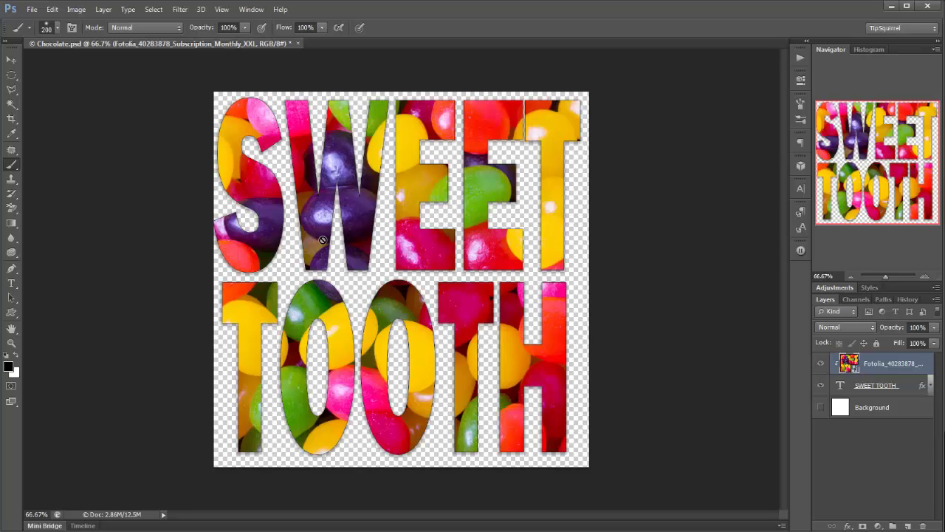
Nudge the jelly beans inside the letters with the Move tool, then hide the photo and text layers
left_click(11, 59)
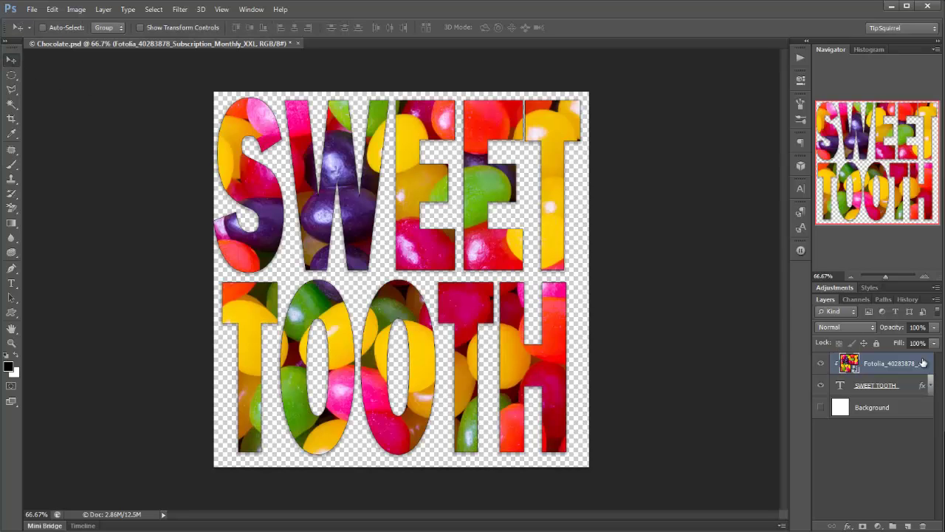
left_click_drag(476, 299, 496, 340)
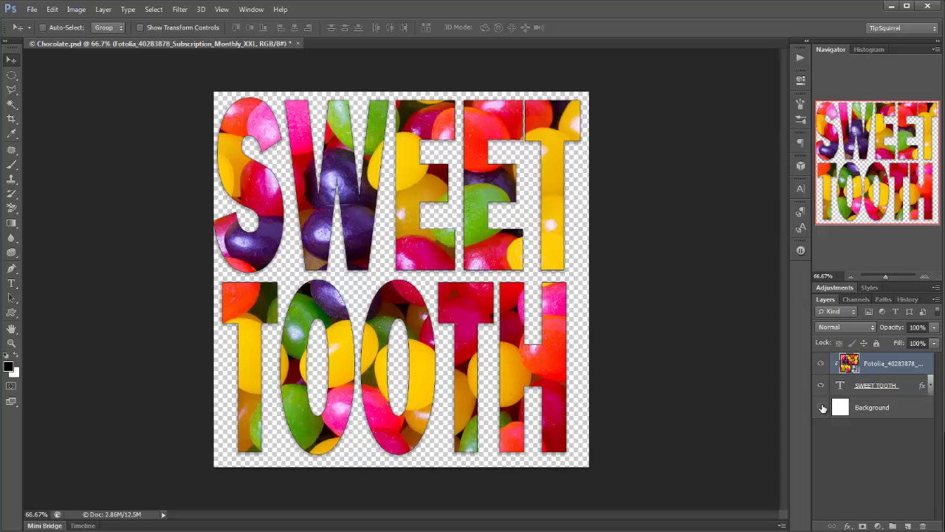
left_click_drag(820, 365, 822, 386)
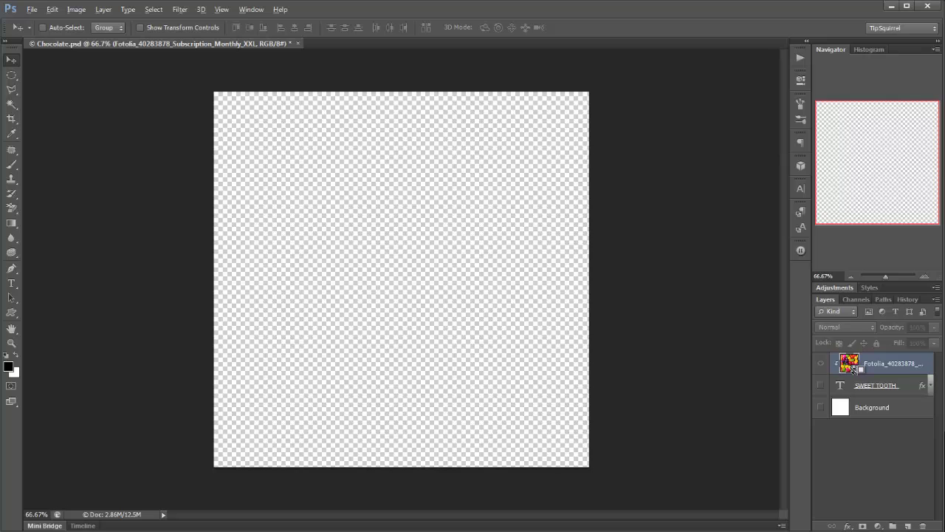
Show the jelly bean photo and draw a large trophy custom shape across the canvas
left_click(820, 362)
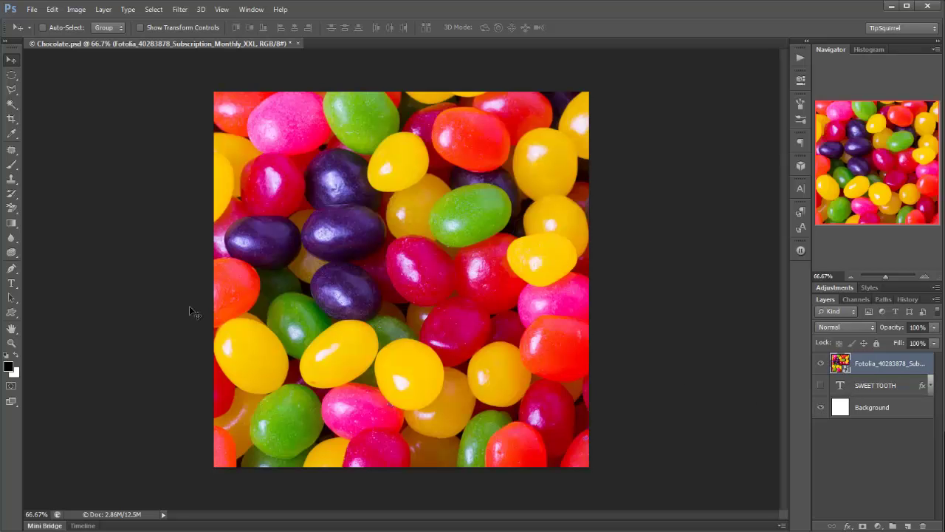
left_click(11, 312)
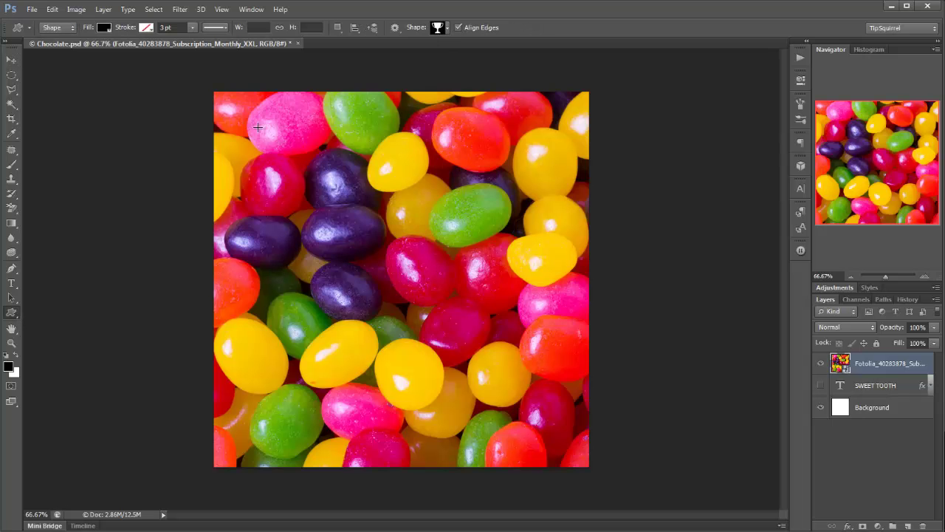
left_click_drag(260, 127, 554, 501)
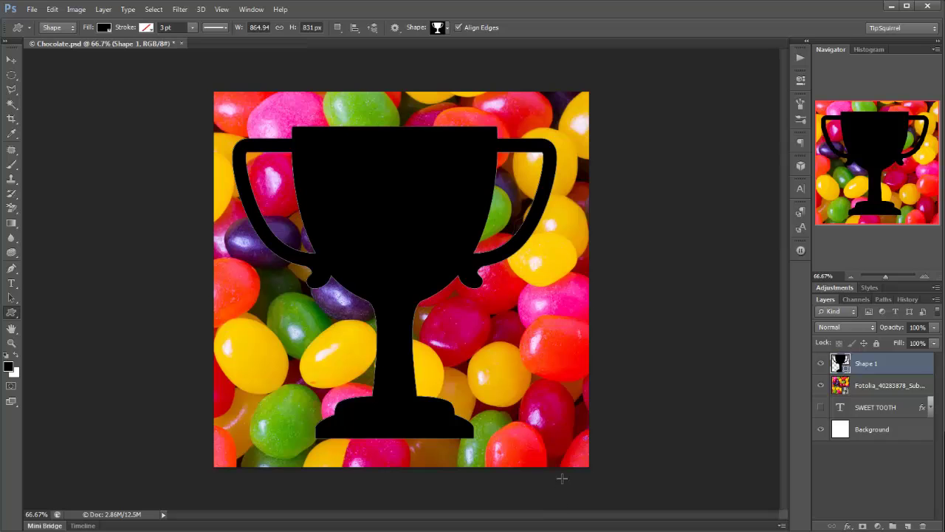
Place Shape 1 under the photo, clip the photo to the trophy, and hide Background
left_click_drag(891, 367, 890, 401)
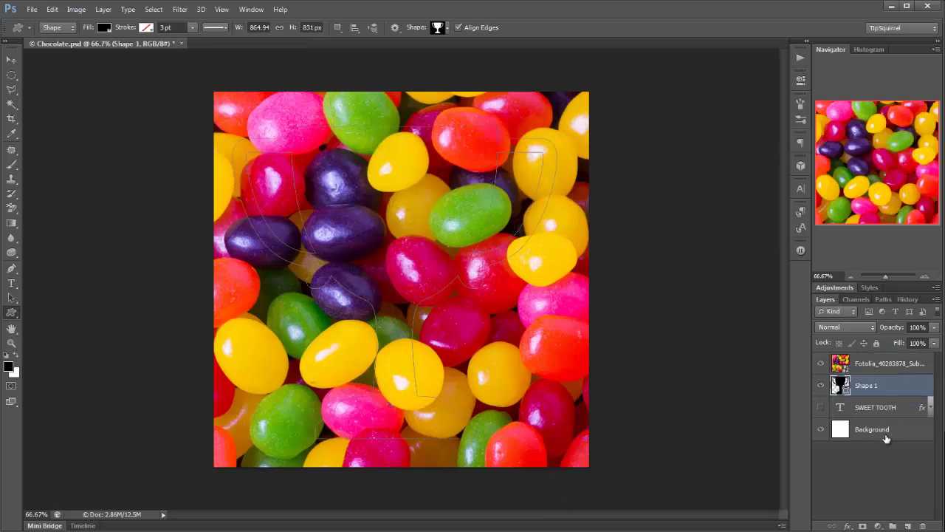
left_click(878, 374, "alt")
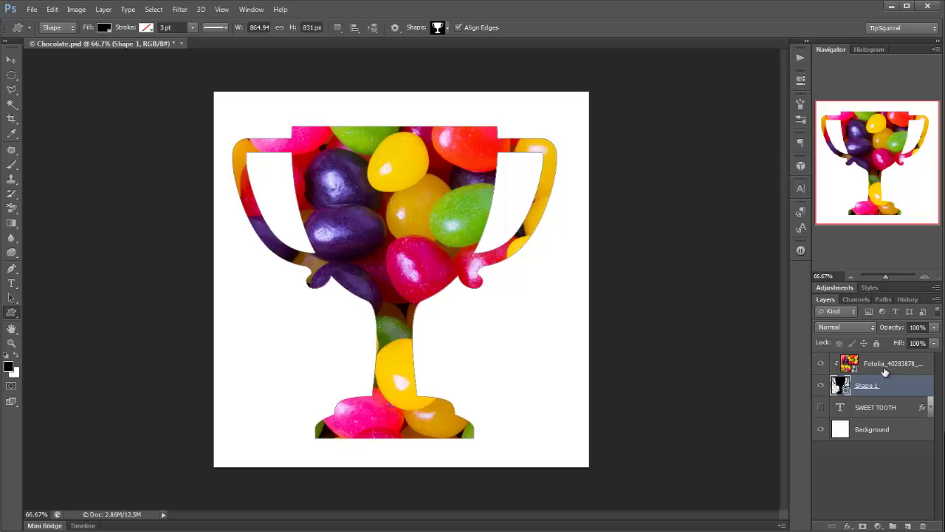
left_click(821, 431)
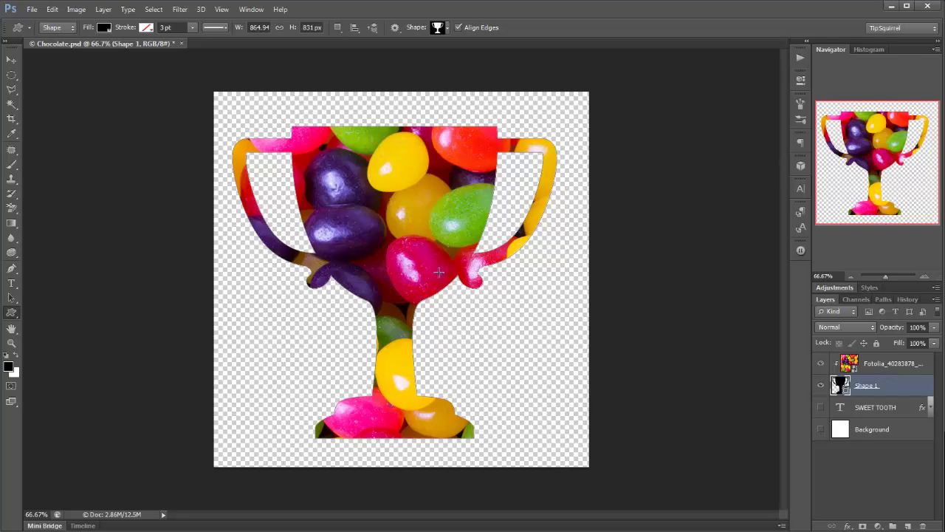
Unclip the photo, hide the trophy, and clip the photo to a new empty Layer 1 below it
left_click(866, 374, "alt")
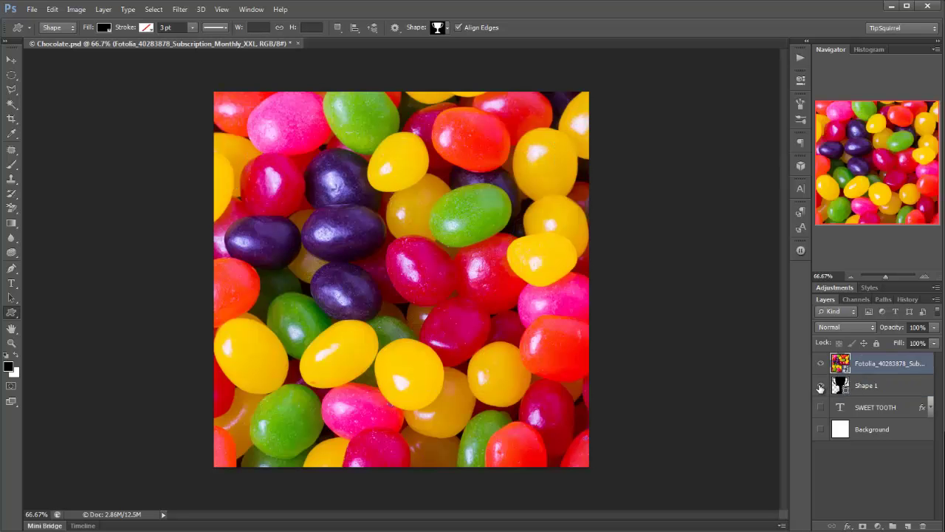
left_click(821, 385)
left_click(908, 526)
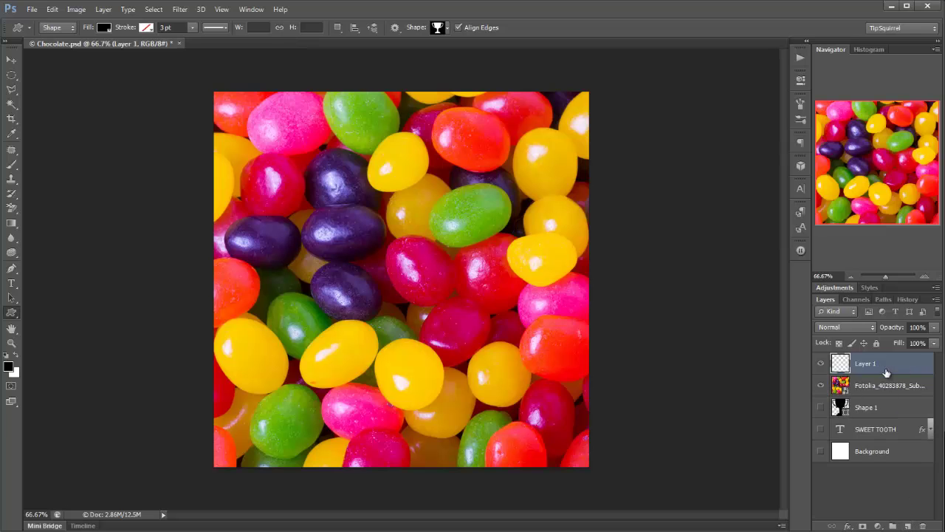
left_click_drag(887, 363, 873, 386)
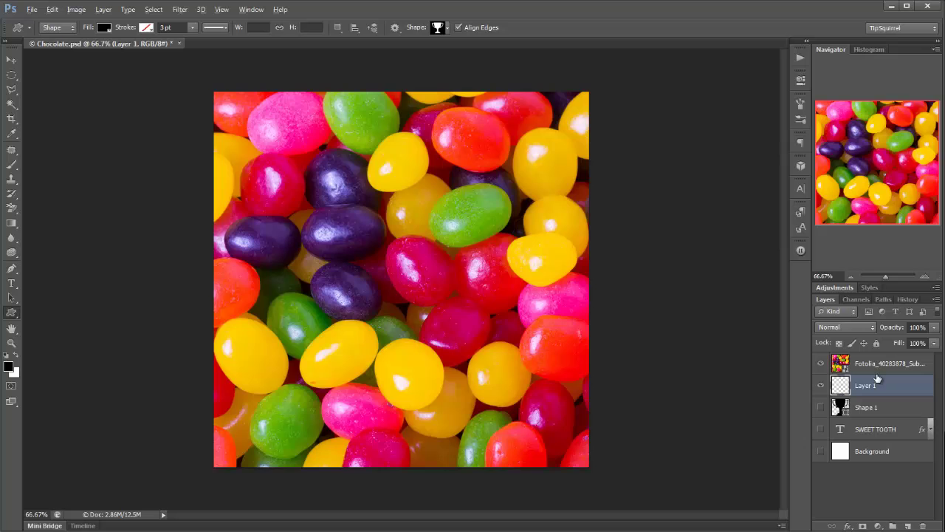
left_click(879, 373, "alt")
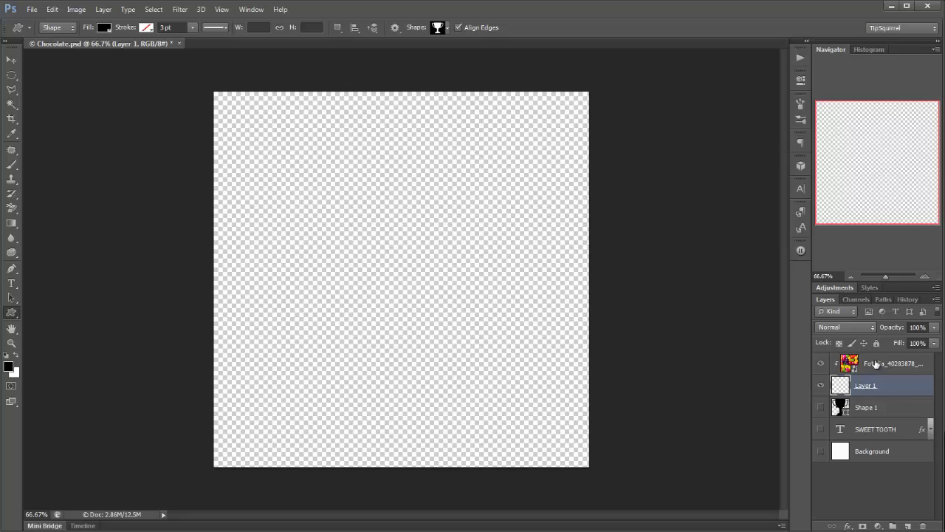
Paint a soft brush stroke on Layer 1 to reveal the beans, with the white Background shown
left_click(11, 166)
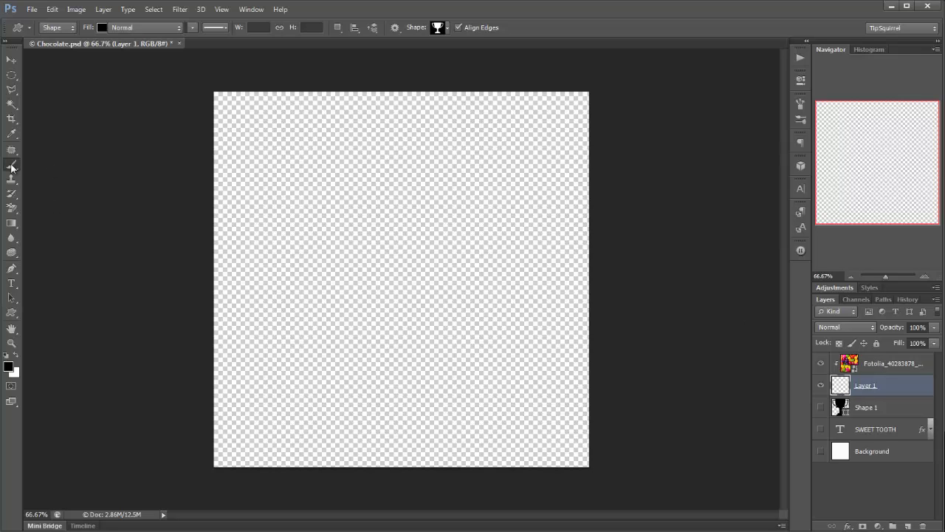
mouse_move(292, 184)
left_mouse_down()
mouse_move(349, 157)
mouse_move(298, 216)
mouse_move(412, 145)
mouse_move(353, 254)
mouse_move(489, 167)
mouse_move(458, 222)
mouse_move(493, 163)
mouse_move(521, 374)
mouse_move(471, 401)
mouse_move(285, 406)
mouse_move(292, 166)
mouse_move(295, 291)
mouse_move(335, 361)
mouse_move(350, 258)
mouse_move(339, 313)
mouse_move(474, 235)
mouse_move(384, 346)
mouse_move(476, 338)
mouse_move(385, 379)
mouse_move(526, 381)
mouse_move(350, 396)
mouse_move(533, 383)
mouse_move(565, 337)
mouse_move(540, 152)
mouse_move(392, 139)
mouse_move(313, 143)
mouse_move(277, 182)
mouse_move(268, 322)
mouse_move(279, 372)
mouse_move(418, 396)
mouse_move(299, 369)
left_mouse_up()
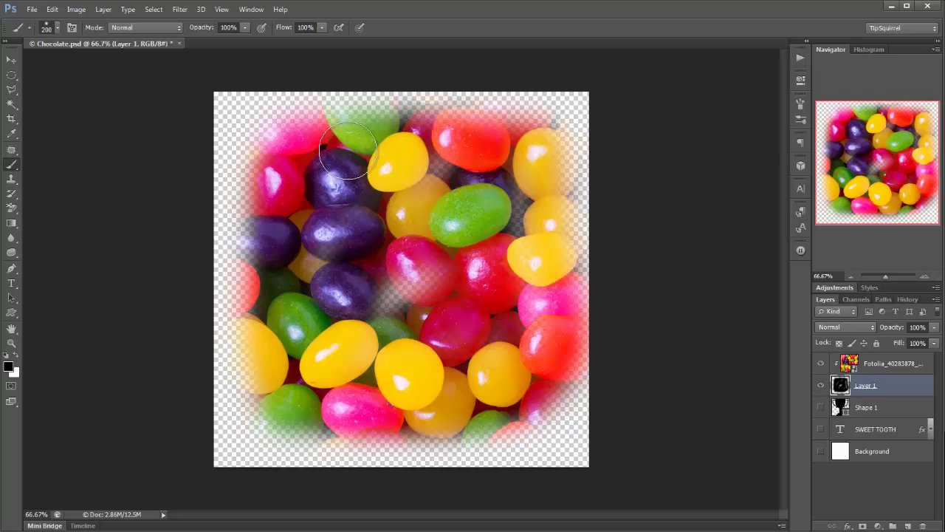
left_click(821, 452)
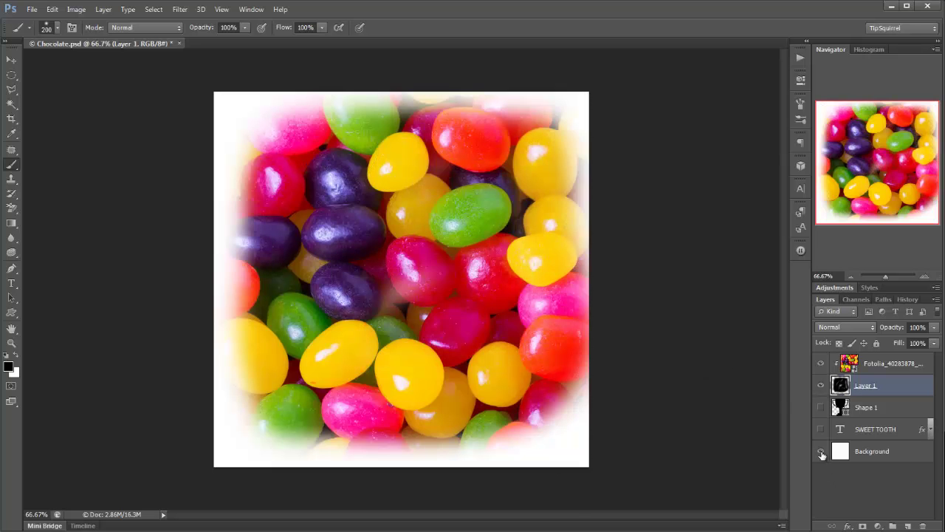
Unclip the bean photo, hide Layer 1, move the photo below SWEET TOOTH, and show the text
left_click(862, 374, "alt")
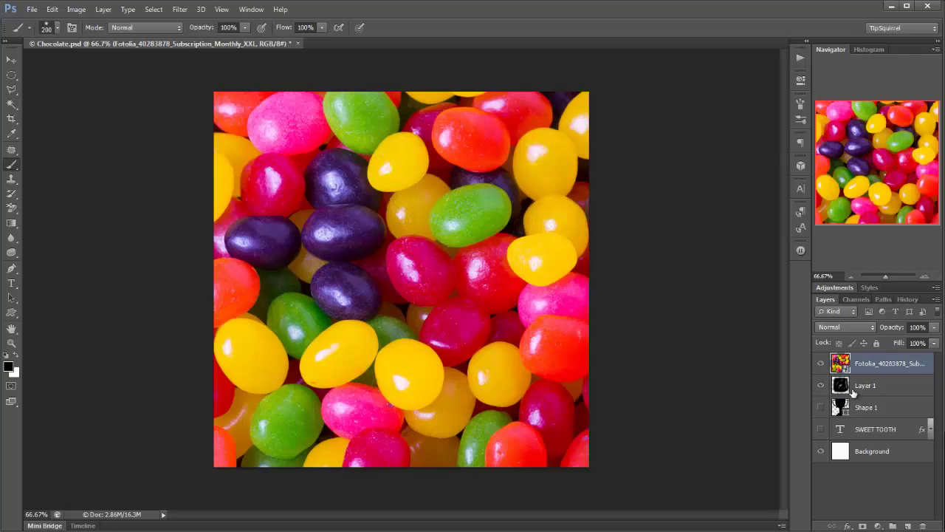
left_click(820, 384)
left_click_drag(876, 366, 868, 444)
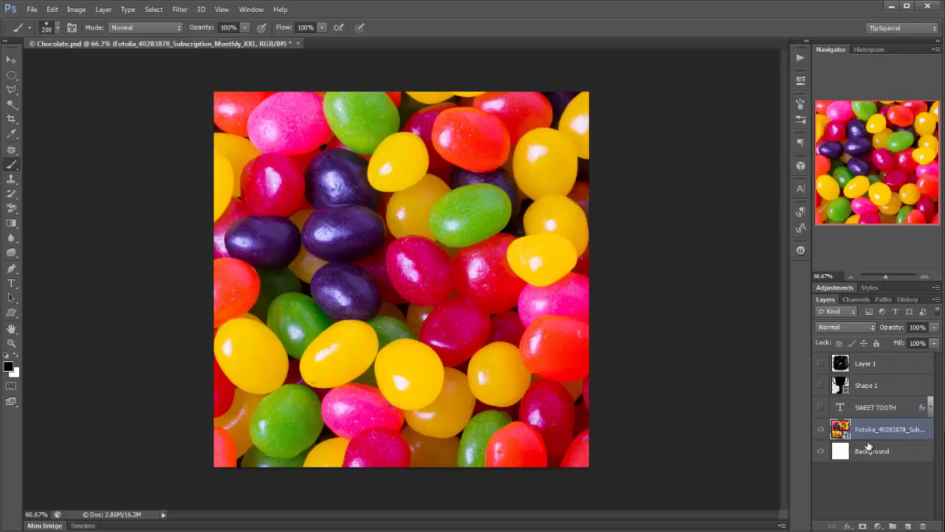
left_click(821, 407)
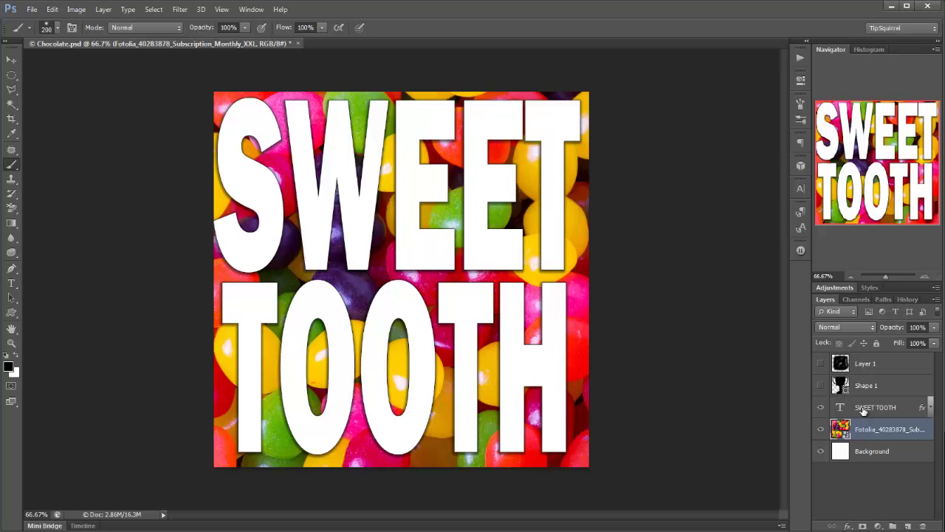
Add a dark red (820606) Solid Color fill clipped to the SWEET TOOTH text
left_click(864, 410)
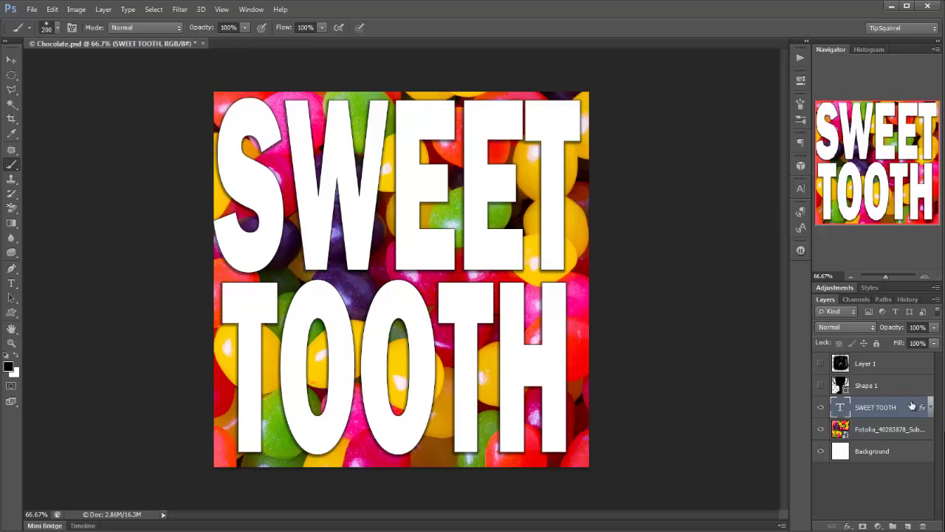
left_click(878, 526)
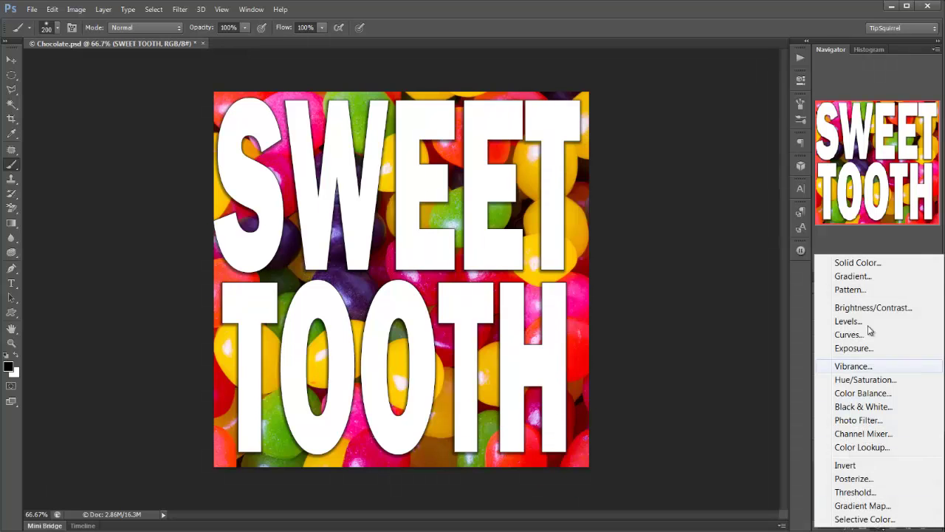
left_click(858, 263)
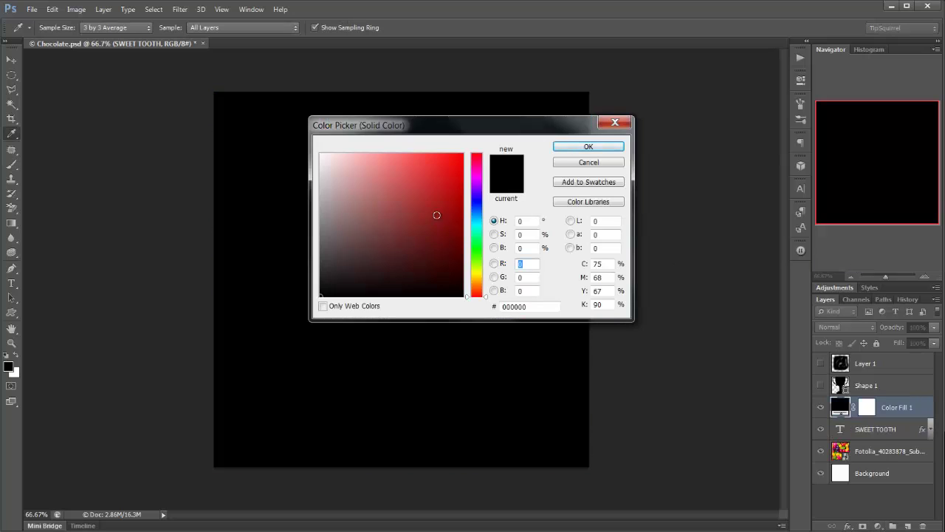
mouse_move(449, 213)
left_mouse_down()
mouse_move(454, 232)
mouse_move(456, 223)
left_mouse_up()
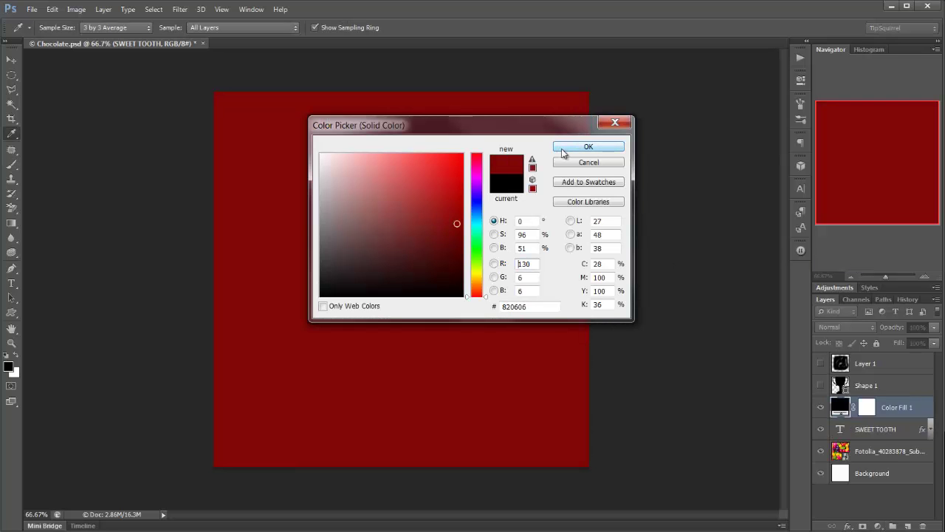
left_click(563, 150)
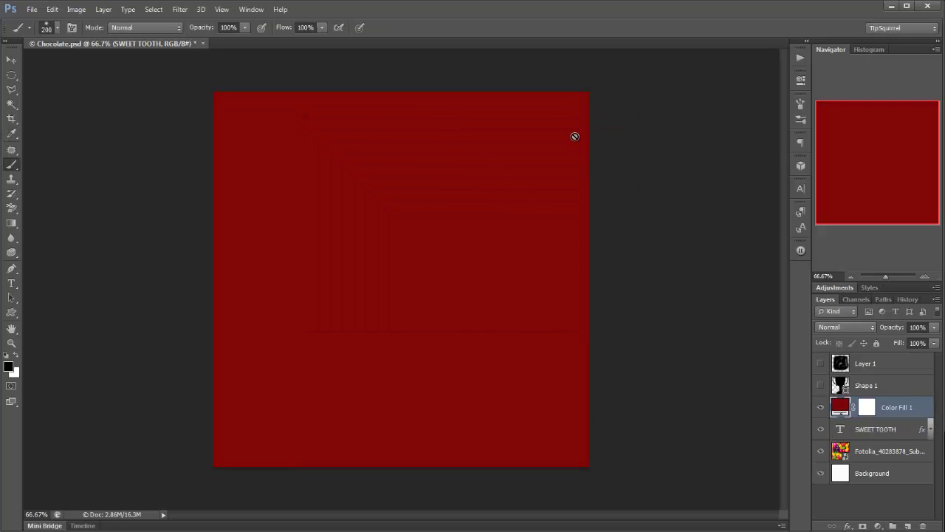
left_click(870, 417, "alt")
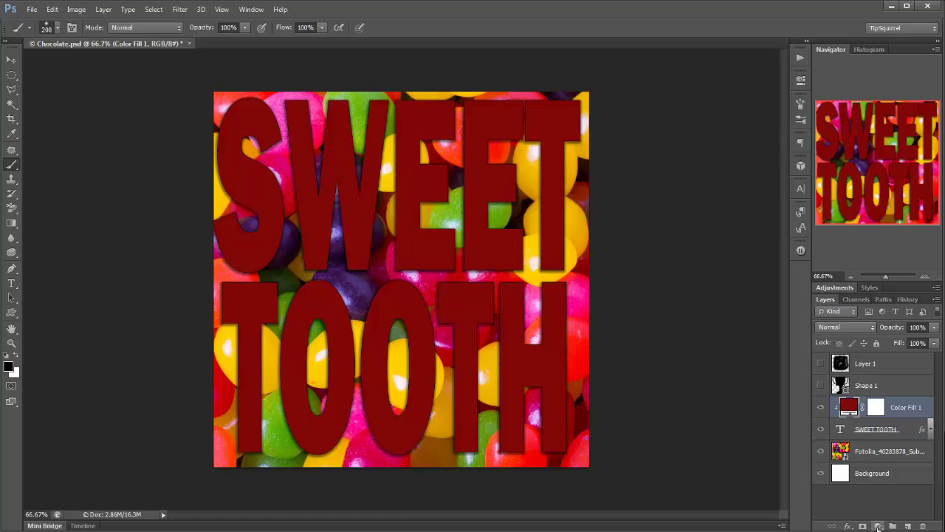
Add a Levels adjustment clipped to the red fill with input levels 79, 0.71 and 145
left_click(878, 526)
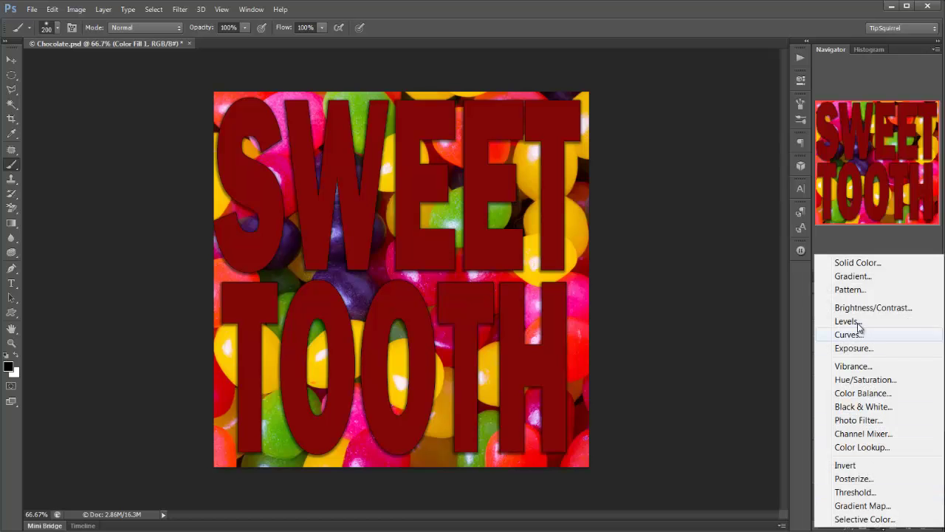
left_click(847, 322)
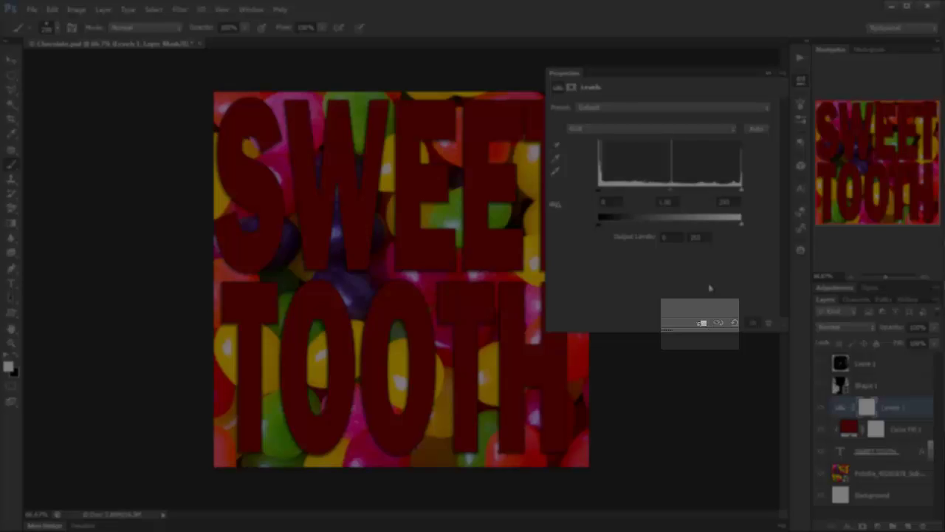
left_click(702, 323)
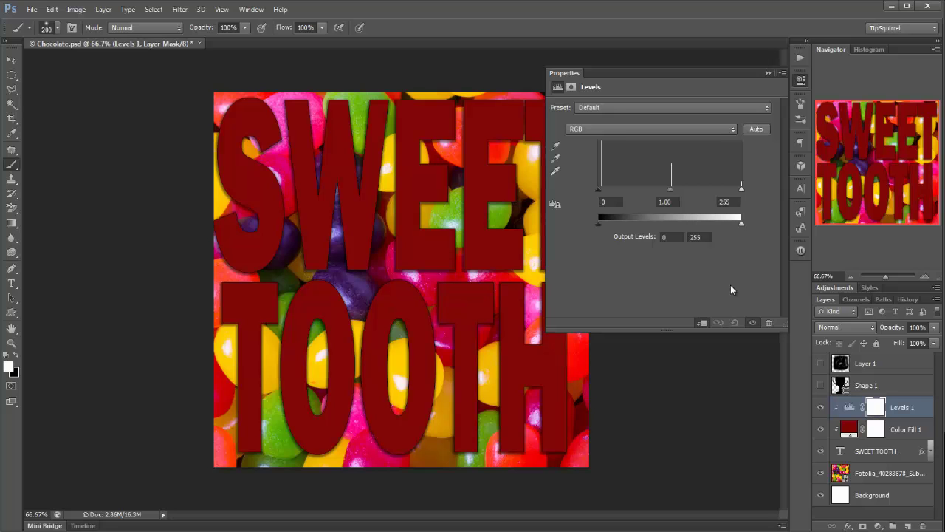
left_click_drag(598, 190, 663, 191)
left_click_drag(741, 189, 665, 196)
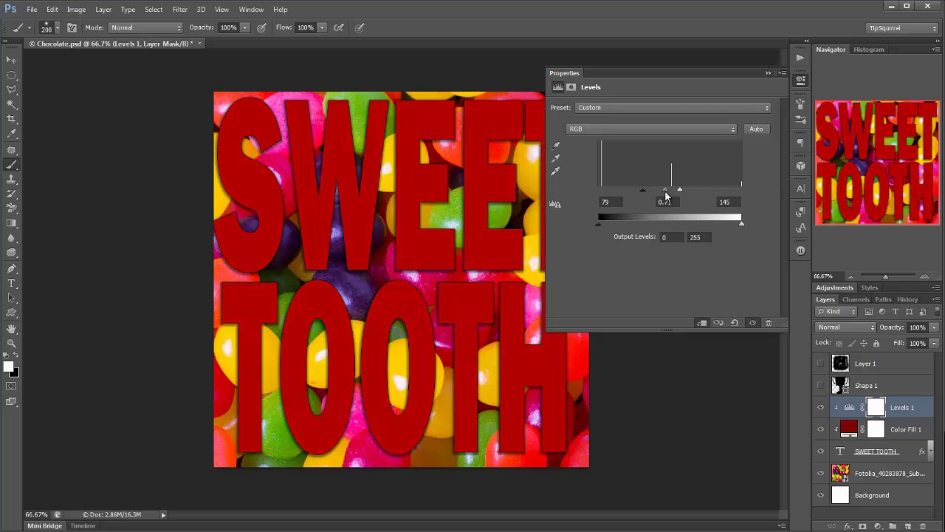
left_click(767, 74)
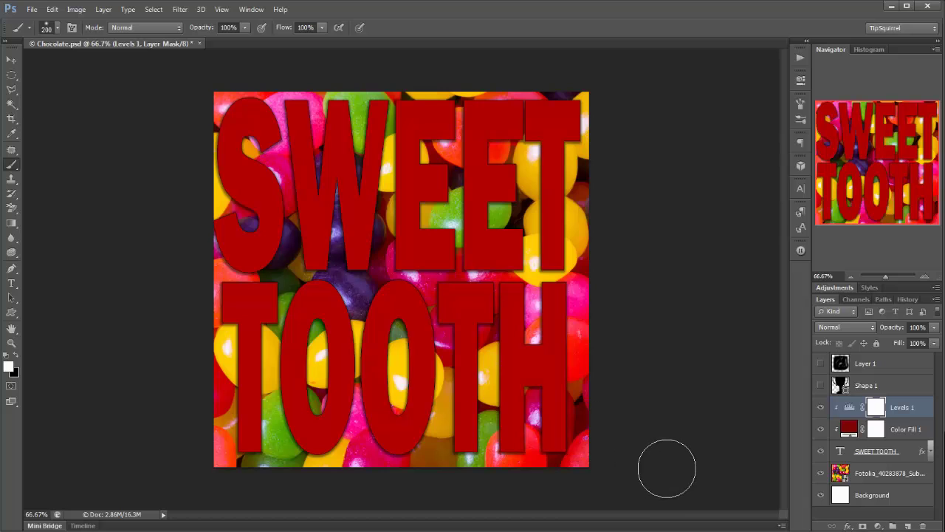